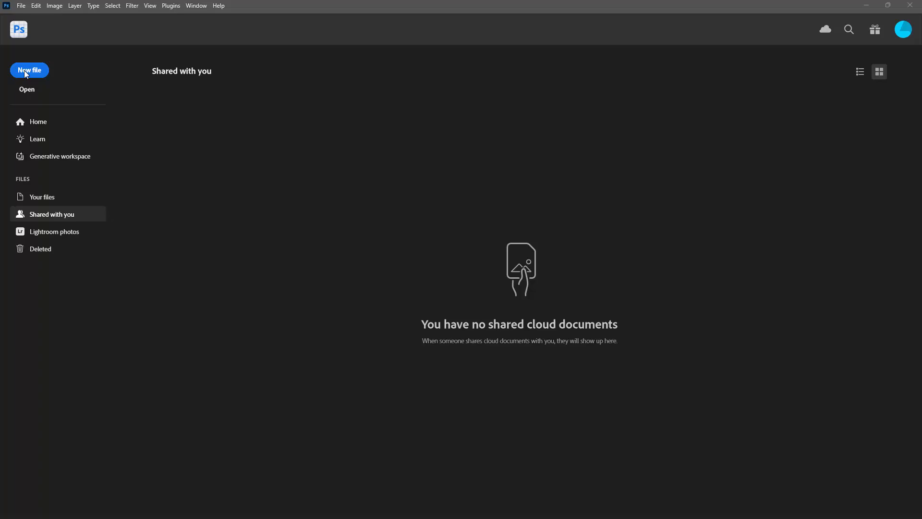
Create a new 1000 x 1000 px document at 72 ppi in RGB Color with a white background.
left_click(25, 72)
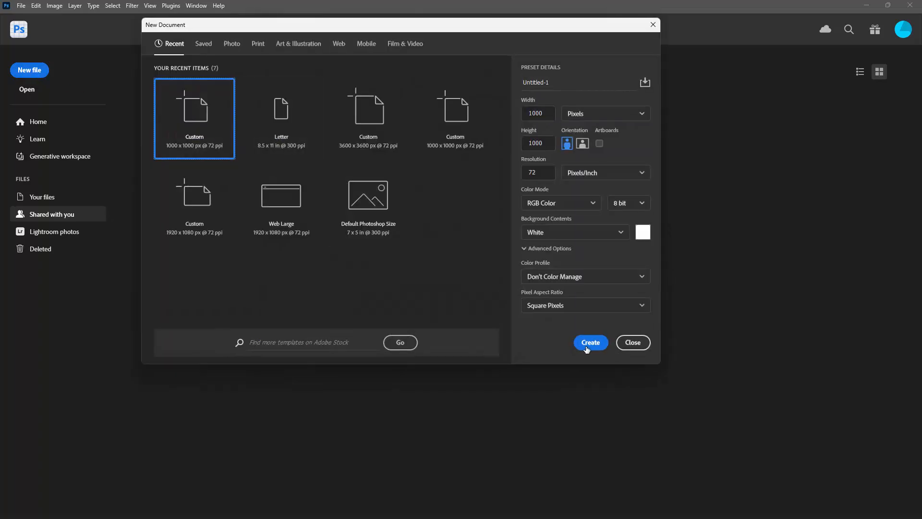
left_click(591, 342)
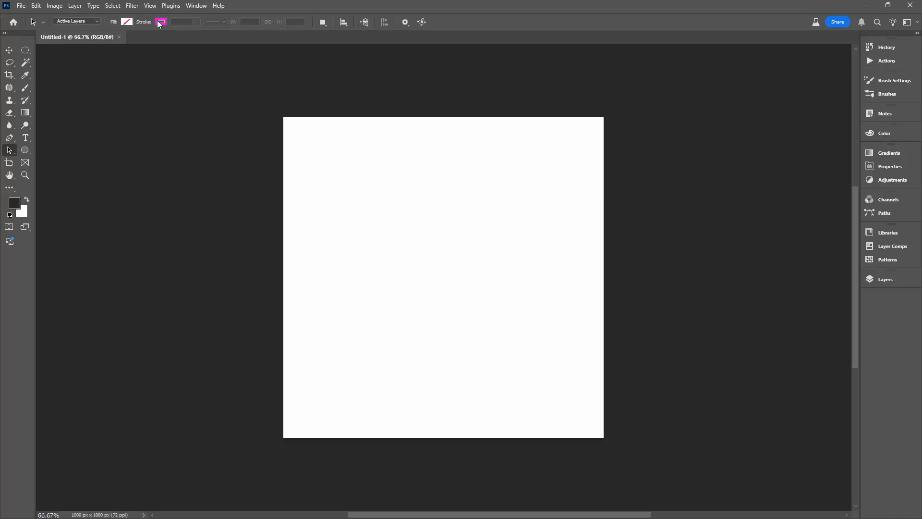
With the Line tool in Shape mode, draw two steep lines about 1418 px and 1226 px long that cross below the canvas center.
left_click(24, 149)
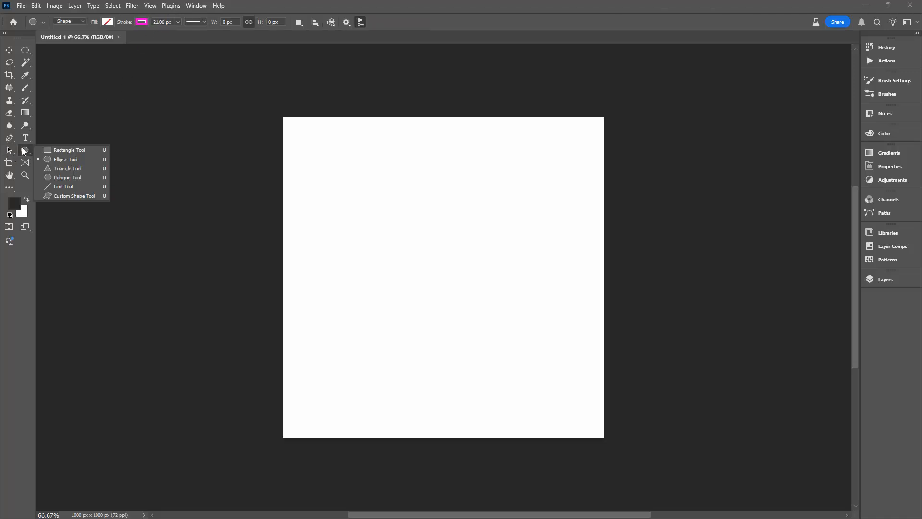
left_click(54, 186)
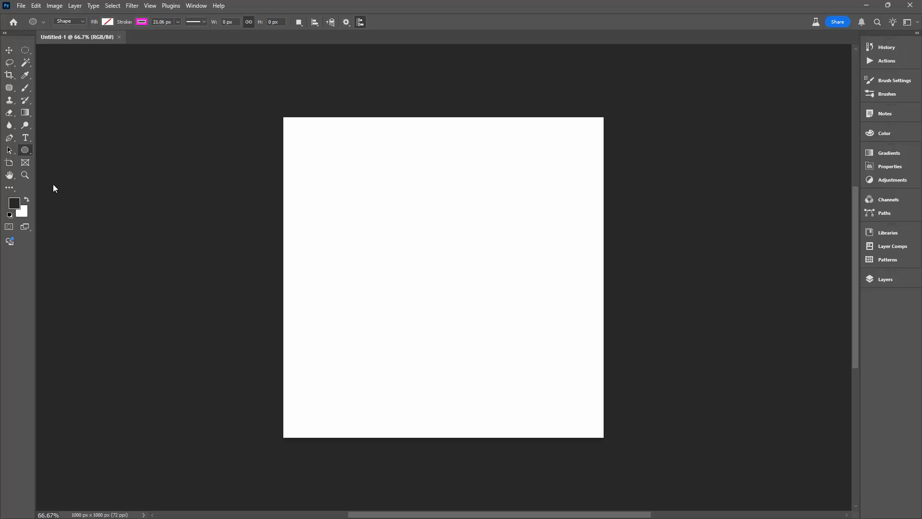
left_click(65, 22)
left_click(67, 22)
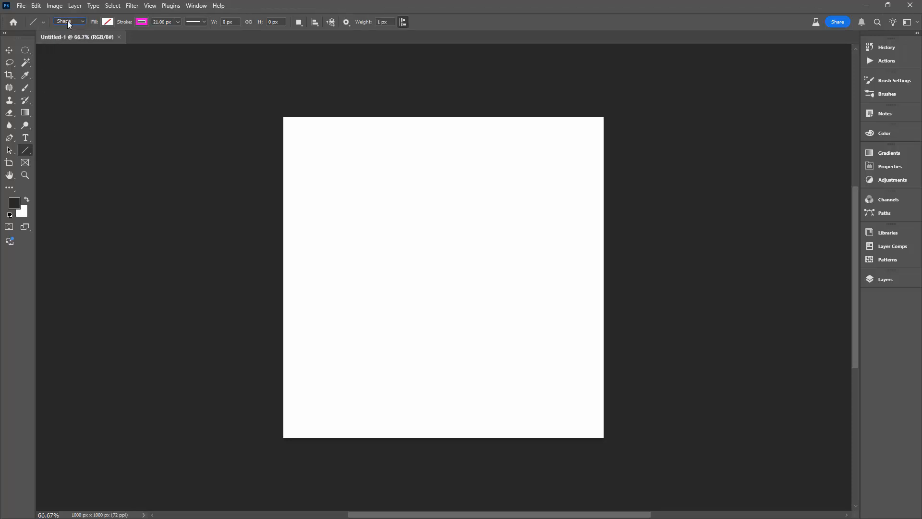
left_click(84, 19)
mouse_move(316, 99)
left_mouse_down()
mouse_move(517, 486)
mouse_move(540, 497)
mouse_move(557, 484)
left_mouse_up()
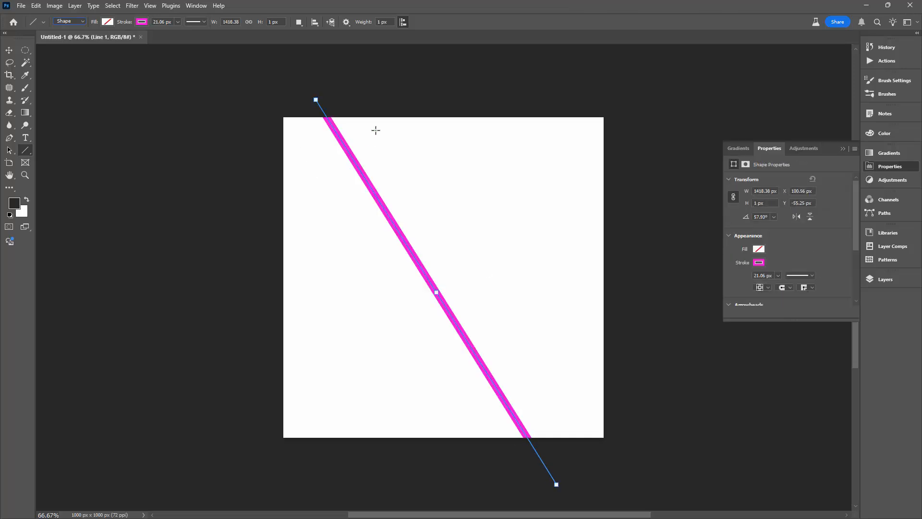
mouse_move(527, 96)
left_mouse_down()
mouse_move(452, 251)
mouse_move(407, 480)
mouse_move(405, 468)
left_mouse_up()
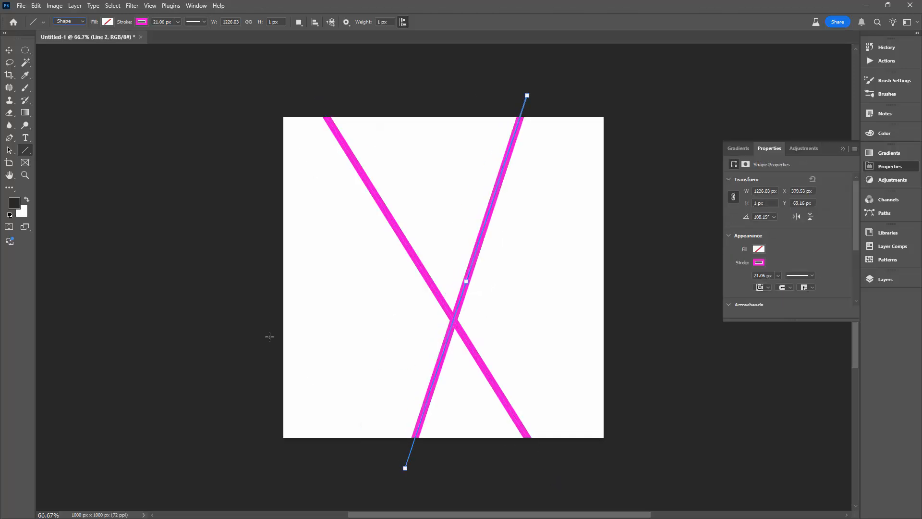
Show the Layers panel and draw a third line about 1184 px long, rising gently across the upper part of the canvas.
left_click(196, 5)
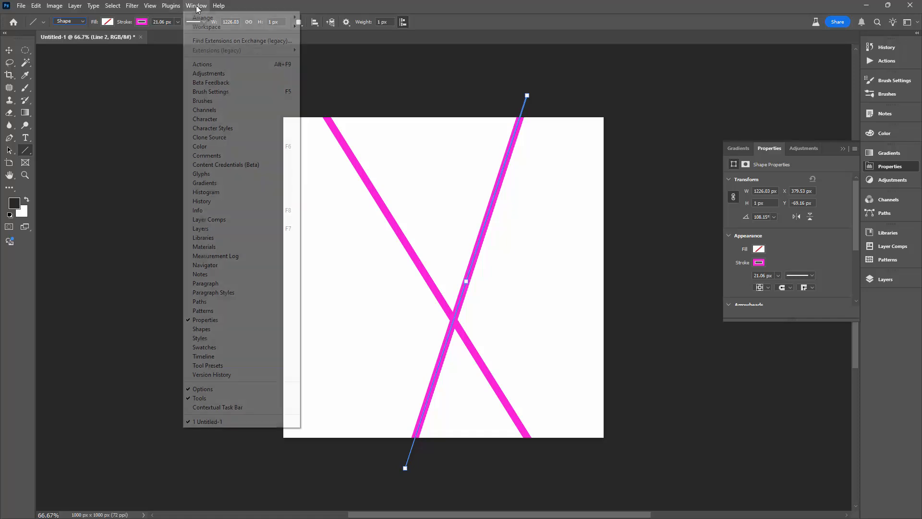
left_click(214, 228)
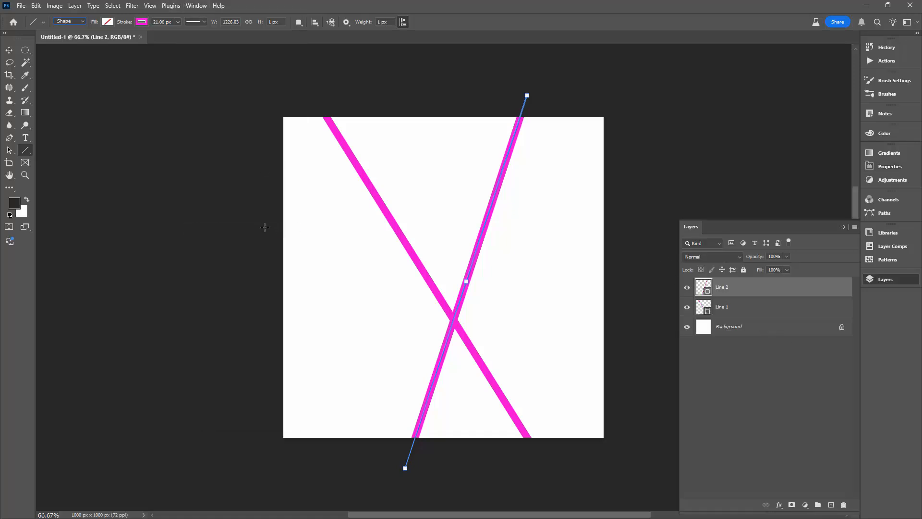
left_click_drag(262, 233, 634, 162)
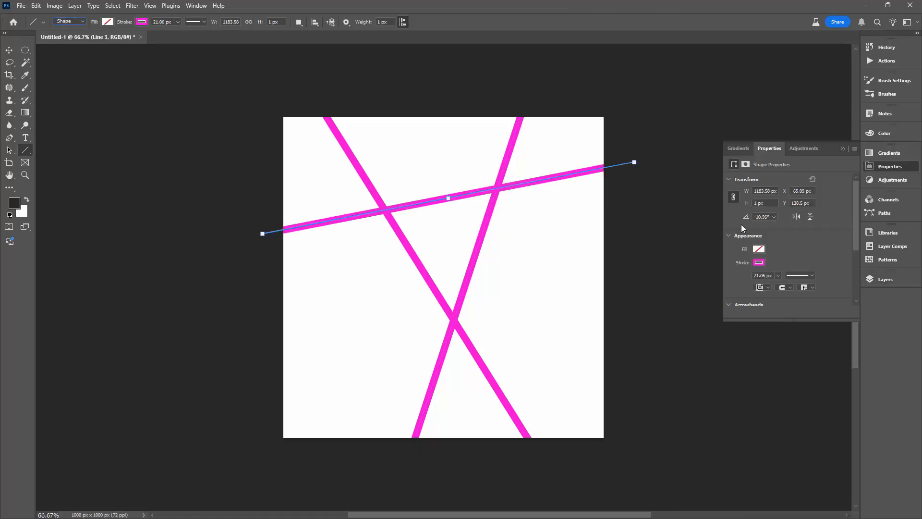
Float the Layers panel beside the canvas and draw a fourth line about 942 px long on a new layer across the lower-left corner.
left_click(874, 282)
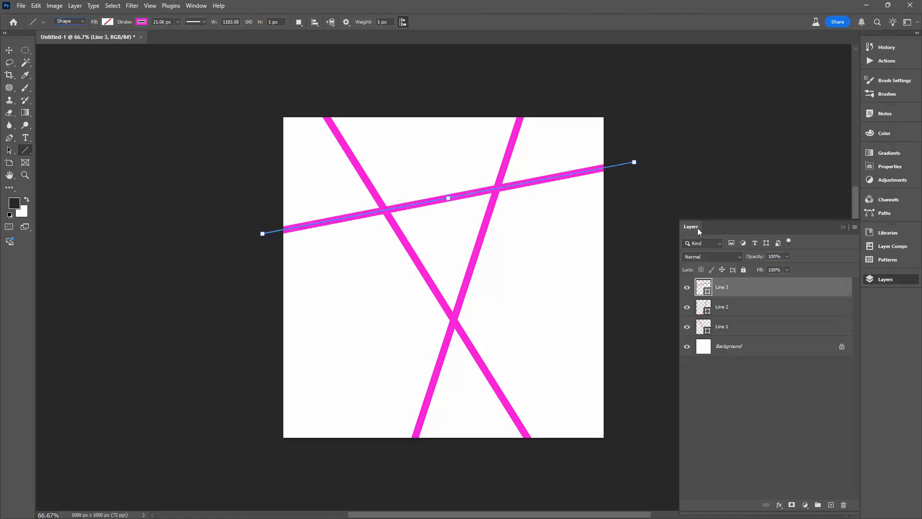
left_click_drag(694, 230, 73, 140)
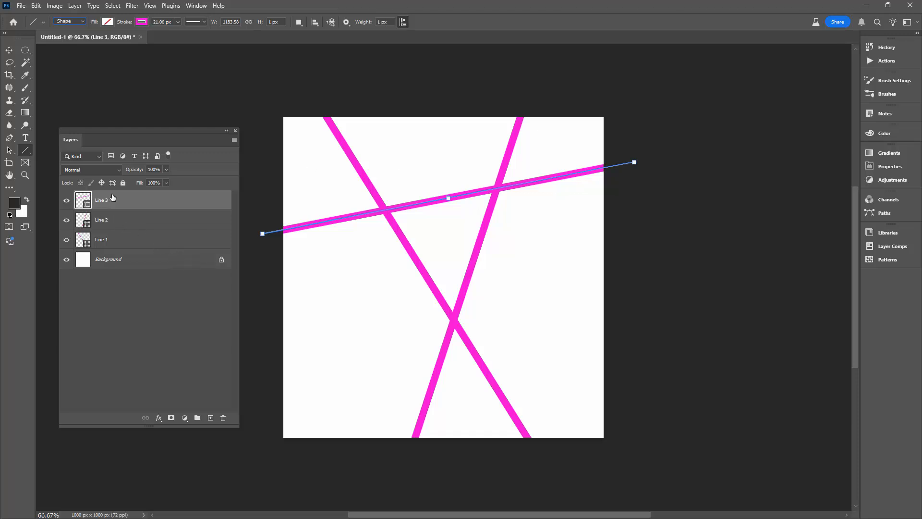
left_click(211, 418)
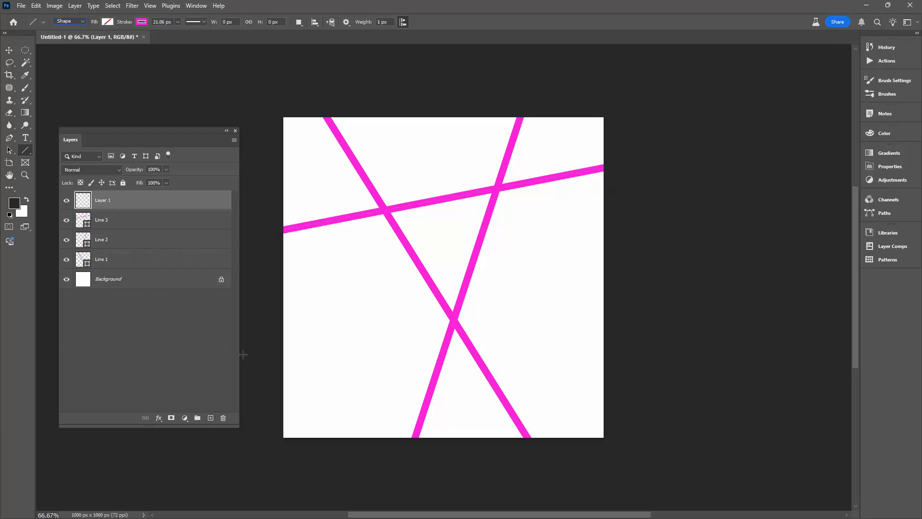
left_click_drag(251, 351, 531, 463)
Draw two circles on new layers with the Ellipse tool: about 333 px at the canvas's upper left and about 400 px over the lower line crossing.
right_click(26, 151)
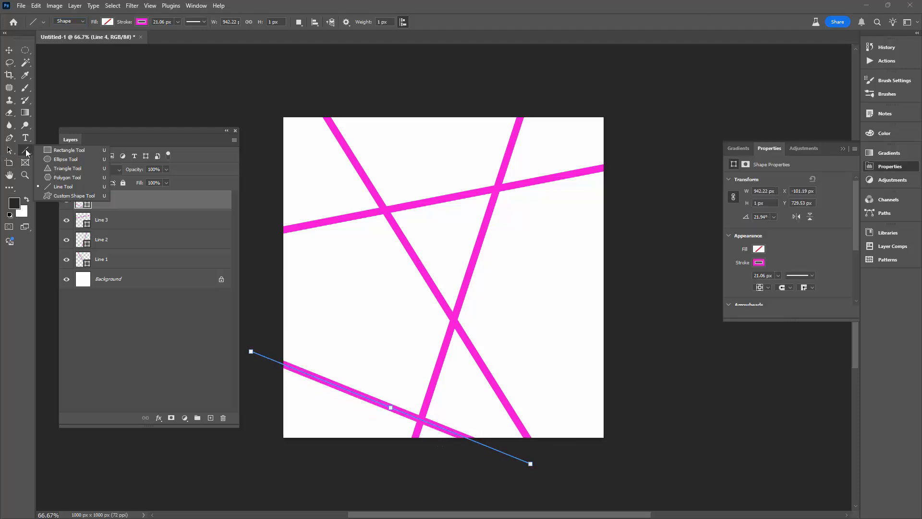
left_click(53, 163)
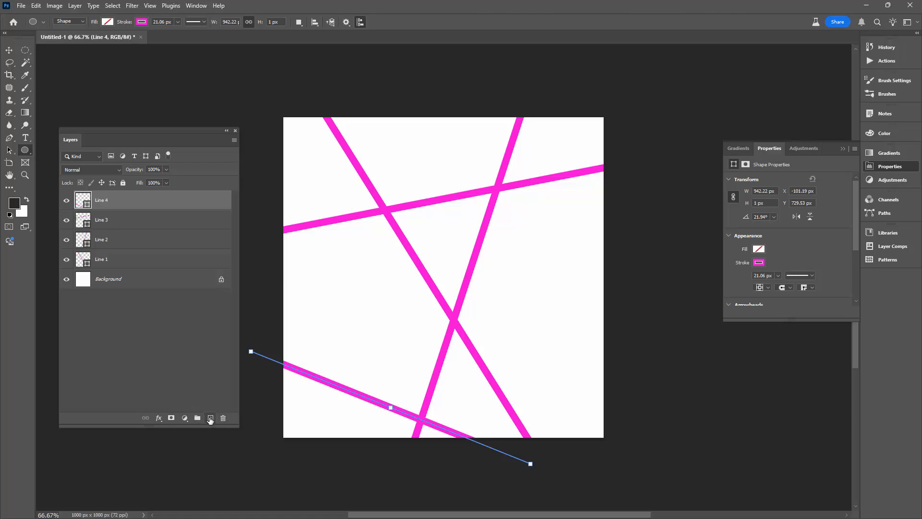
left_click(209, 419)
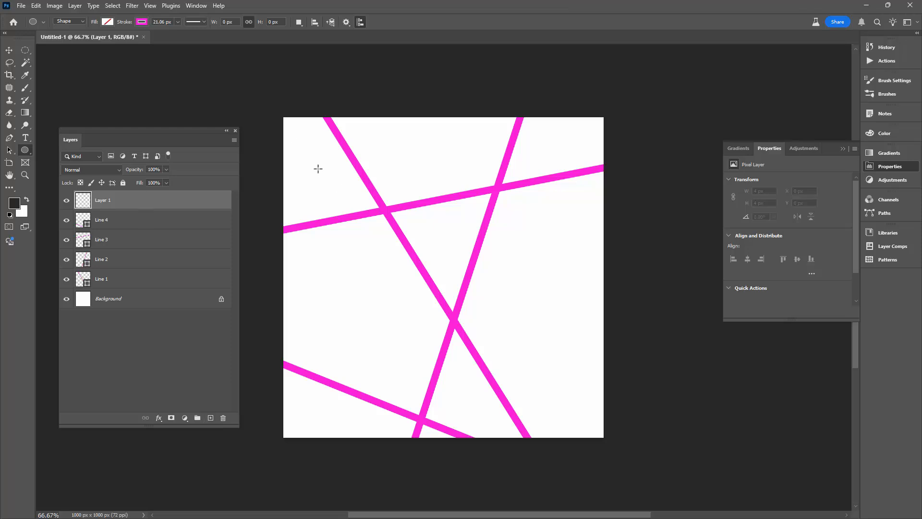
mouse_move(321, 154)
left_mouse_down()
mouse_move(411, 240)
mouse_move(420, 264)
left_mouse_up()
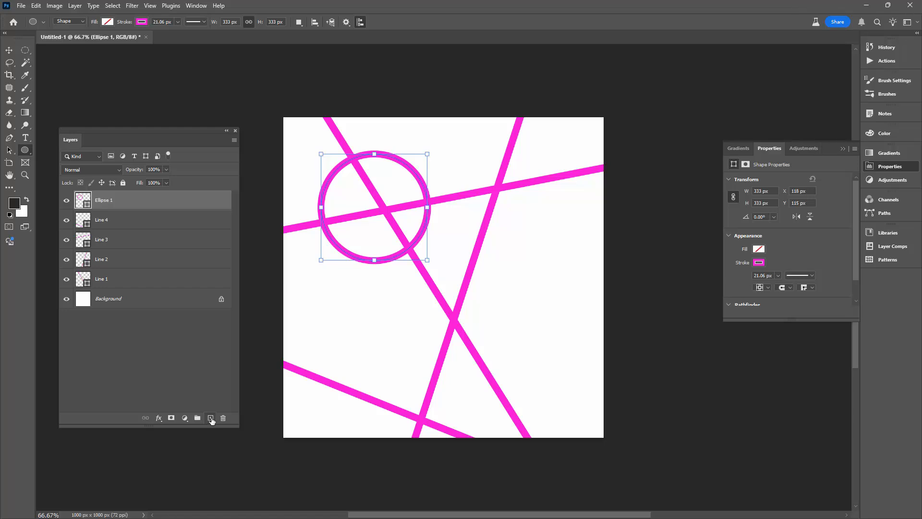
left_click(211, 418)
left_click_drag(397, 281, 579, 408)
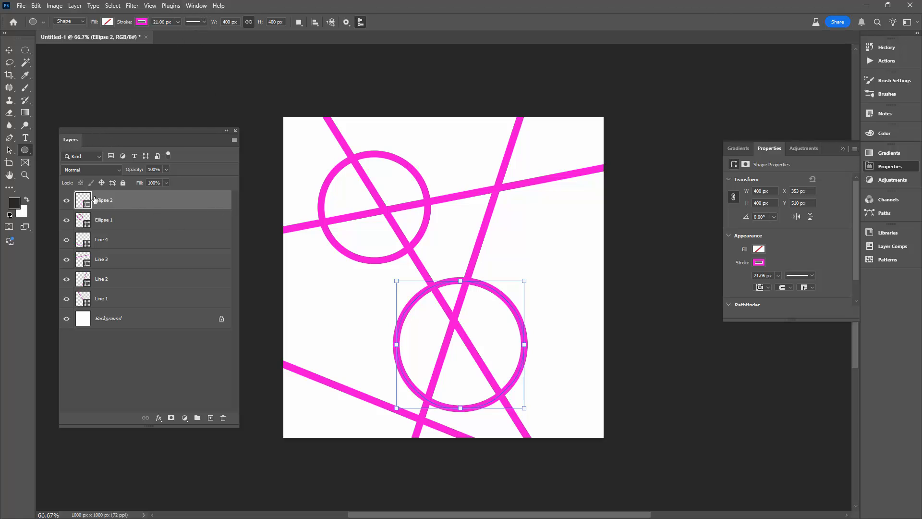
Select all line and ellipse layers and convert them into one smart object for smart filters.
left_click(128, 301, "shift")
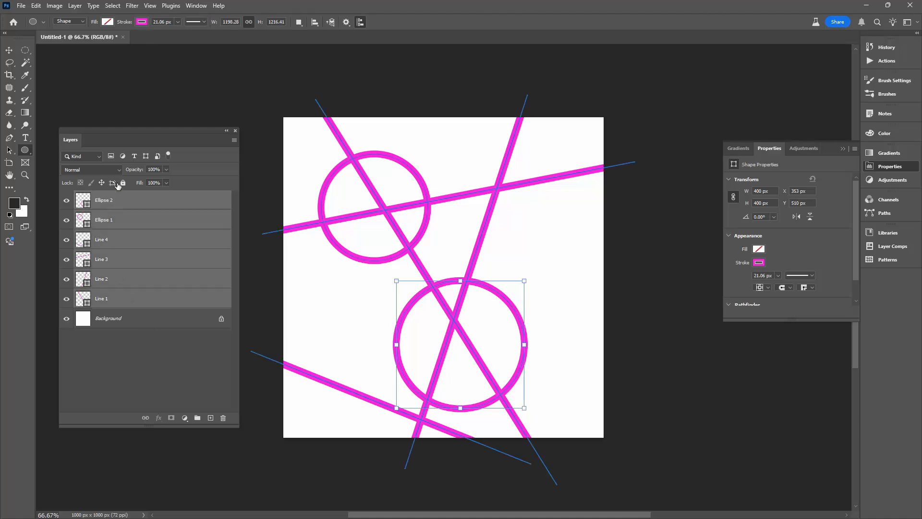
left_click(132, 6)
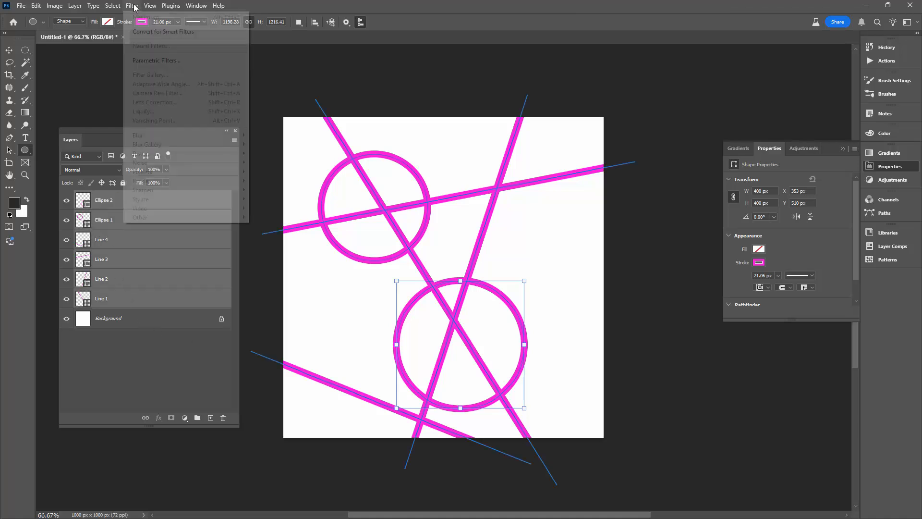
left_click(152, 31)
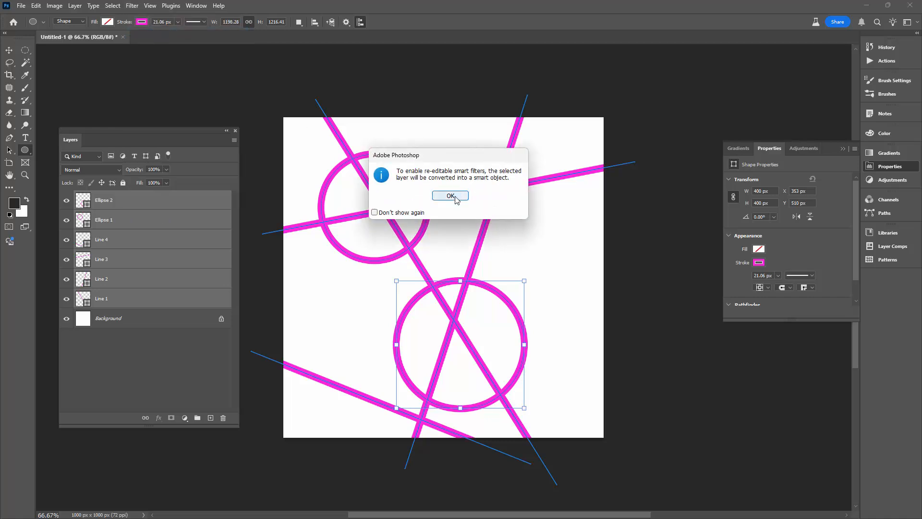
left_click(456, 194)
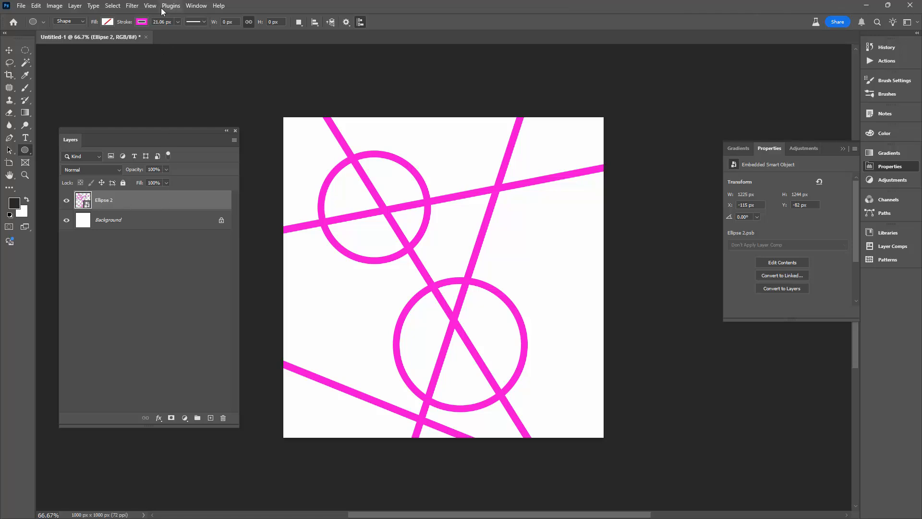
Apply the Maximum filter to the smart object with a radius of 8.9 pixels, preserving Roundness.
left_click(132, 6)
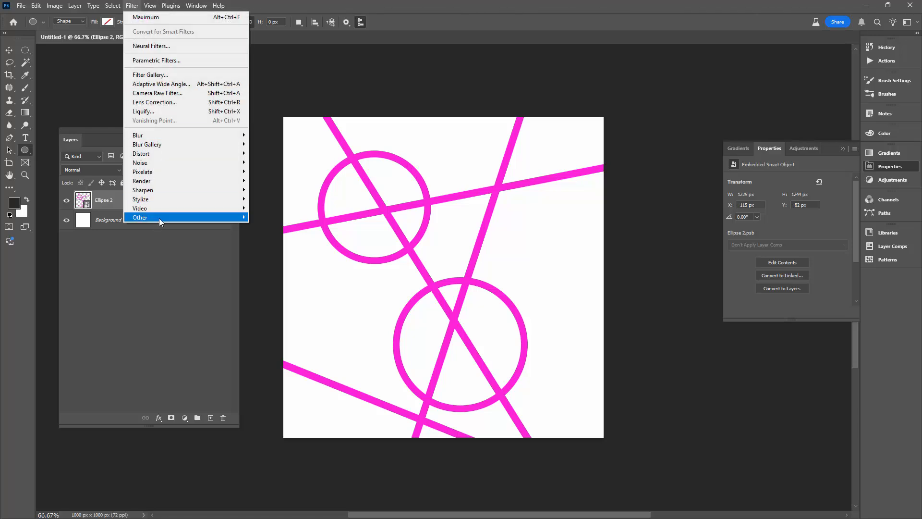
mouse_move(231, 217)
left_click(259, 246)
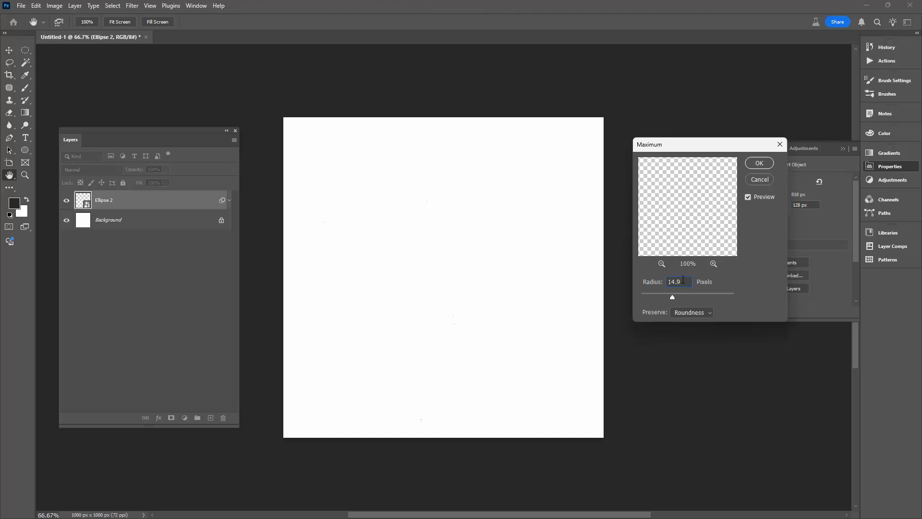
key("Down")
key("Down")
key("Down")
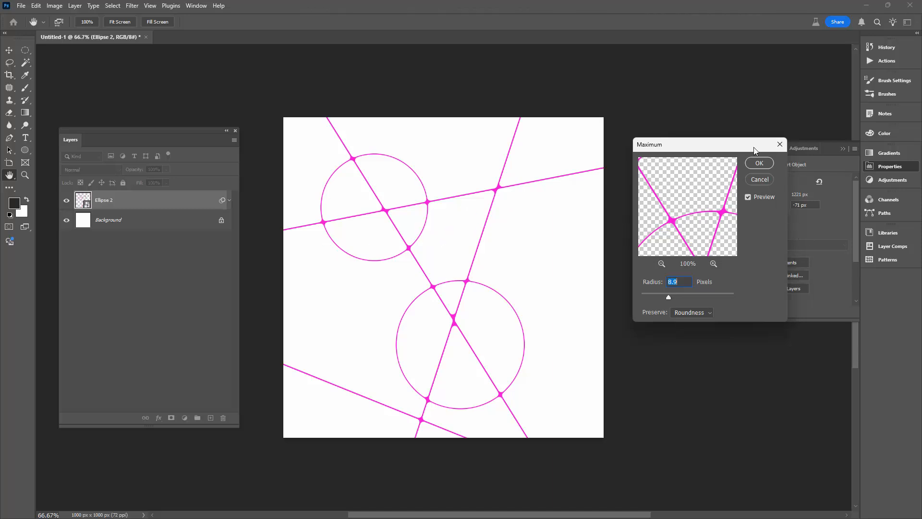
left_click(759, 164)
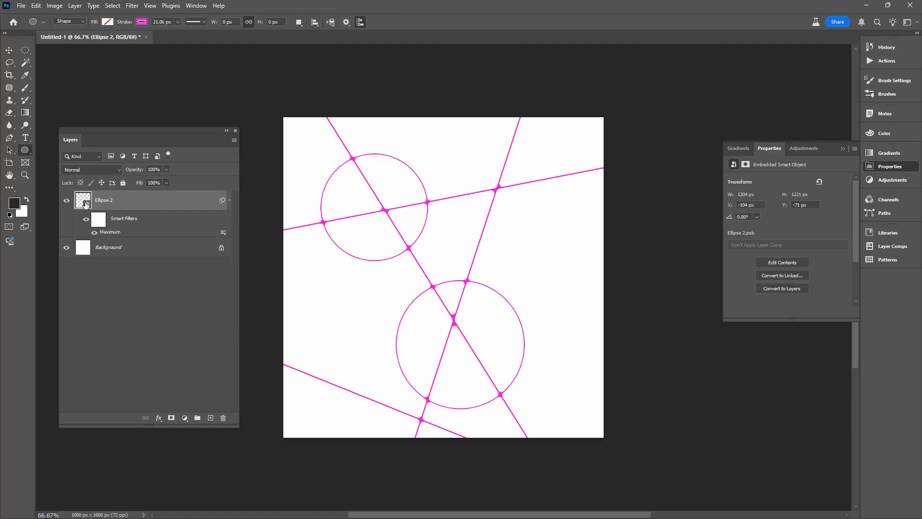
Open the smart object's contents and set the stroke width of all line and ellipse layers to 32 px.
double_click(87, 205)
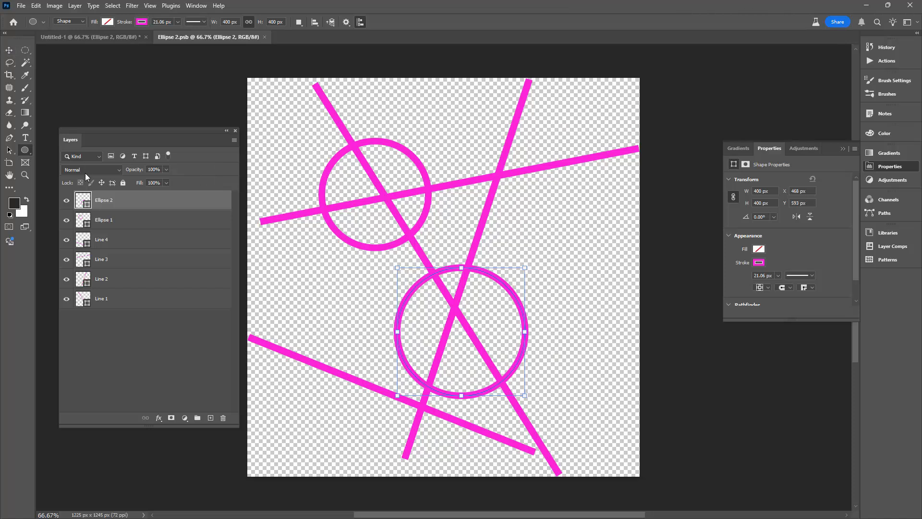
left_click(144, 299, "shift")
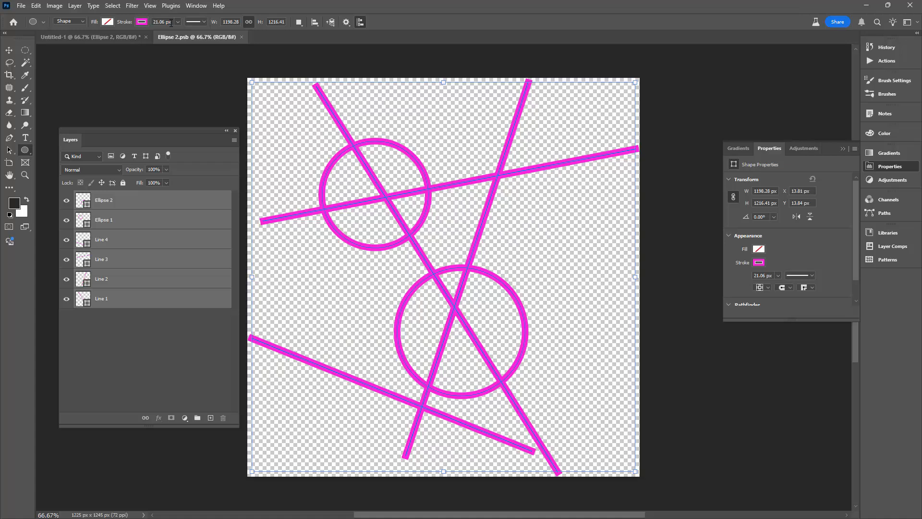
left_click_drag(171, 22, 154, 22)
type("32")
key("Tab")
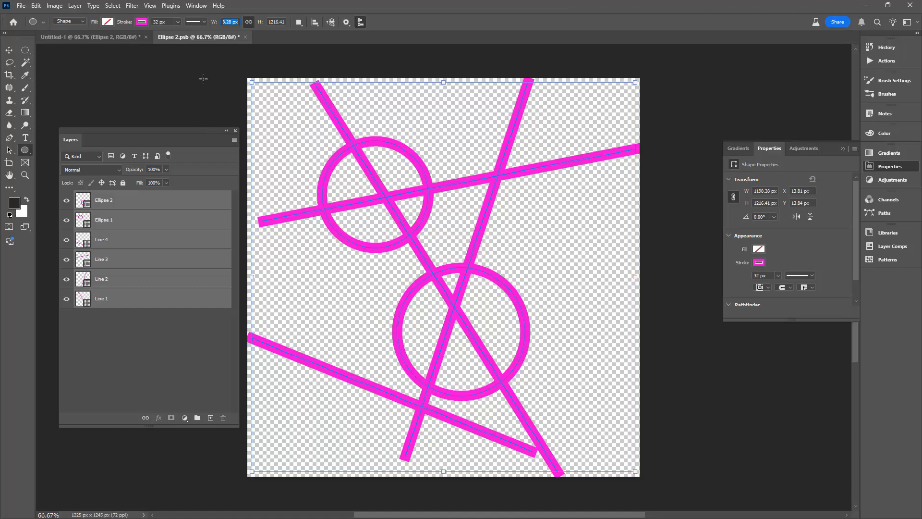
Check the main document, then close Ellipse 2.psb and save its changes to update the smart object.
left_click(62, 40)
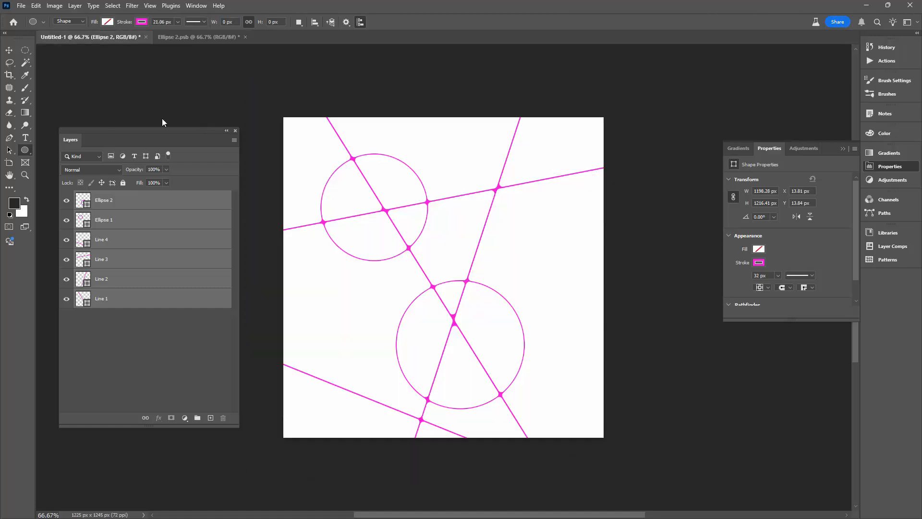
left_click(185, 37)
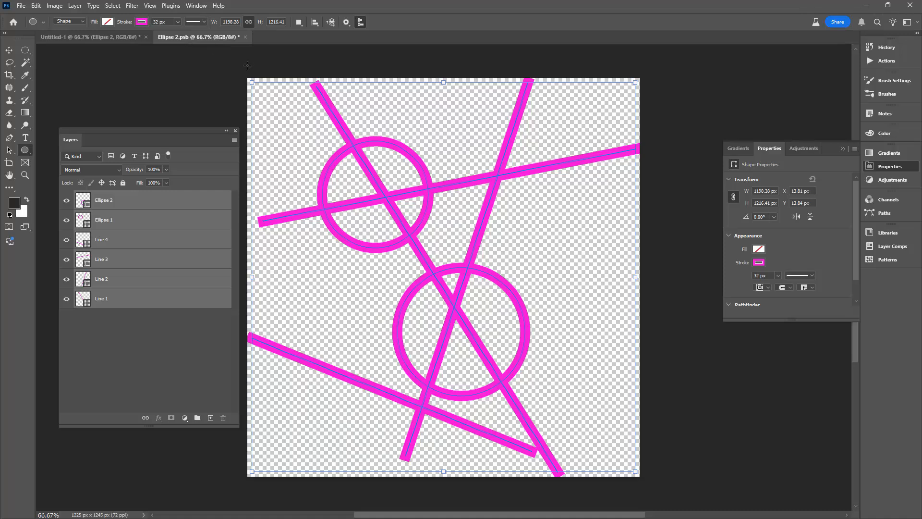
left_click(245, 37)
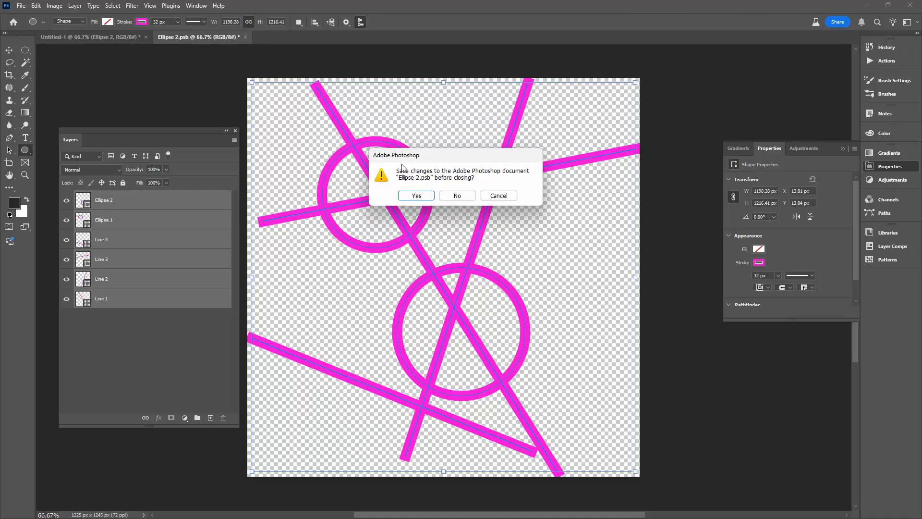
left_click(416, 195)
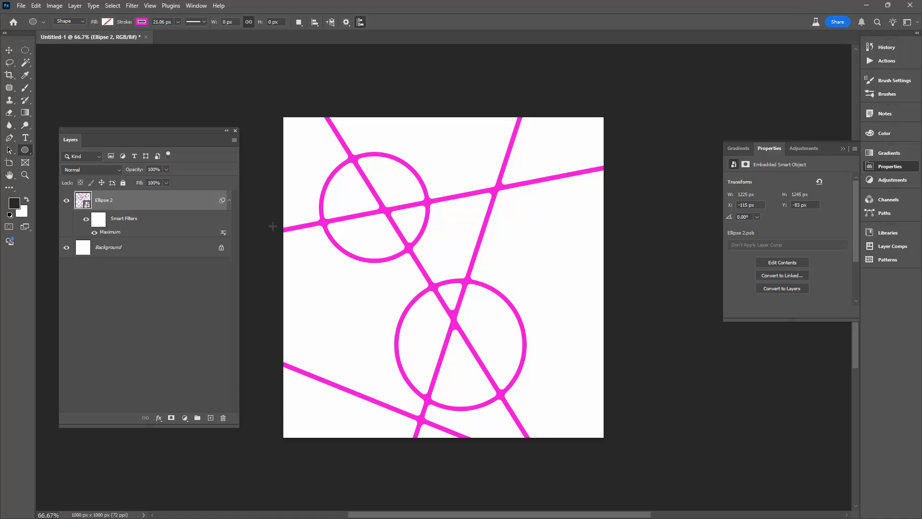
Edit the Maximum smart filter and increase its radius to 13.7 pixels.
double_click(117, 234)
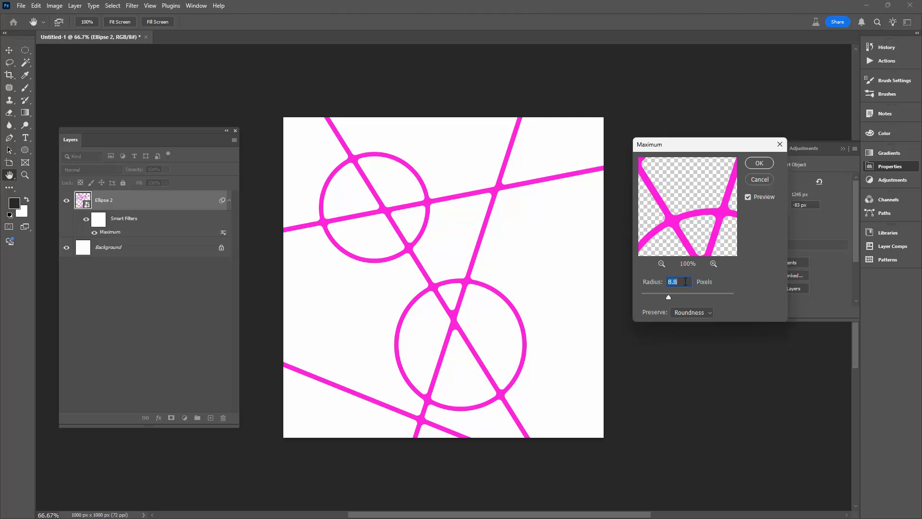
key("Up")
key("Up")
key("Up")
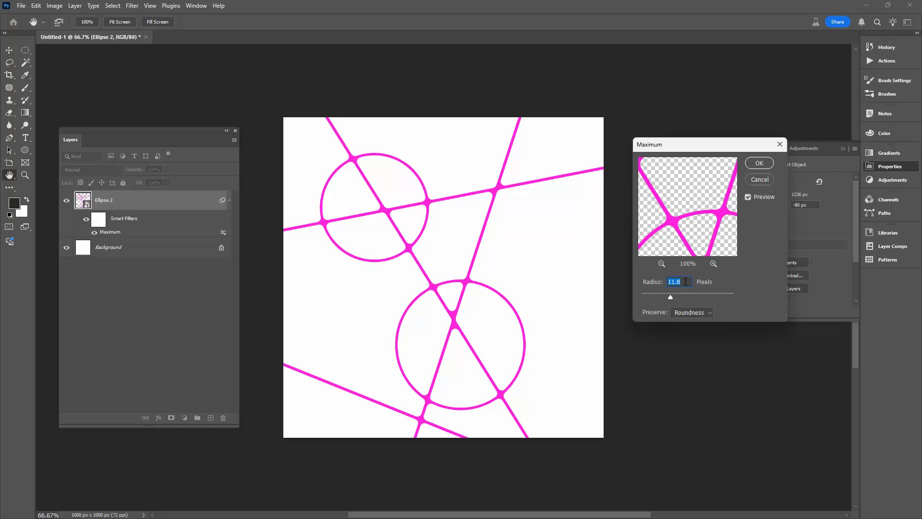
key("Up")
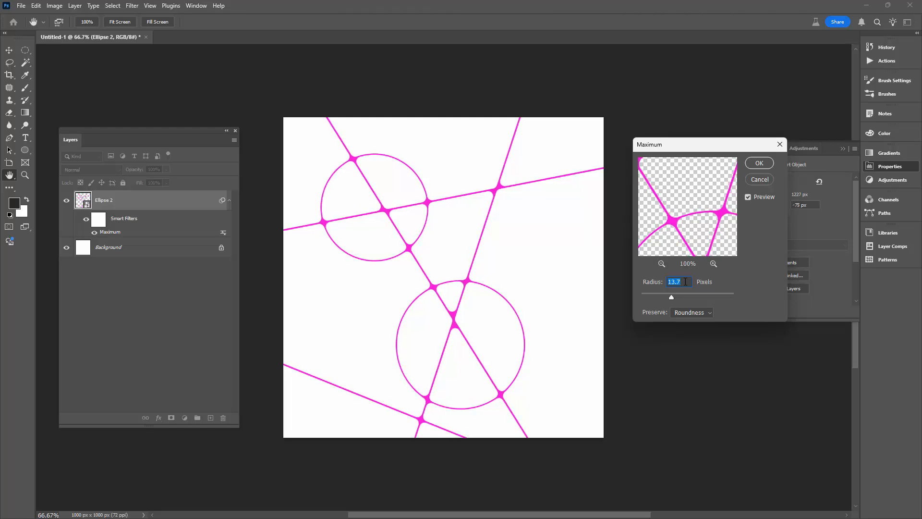
left_click(759, 163)
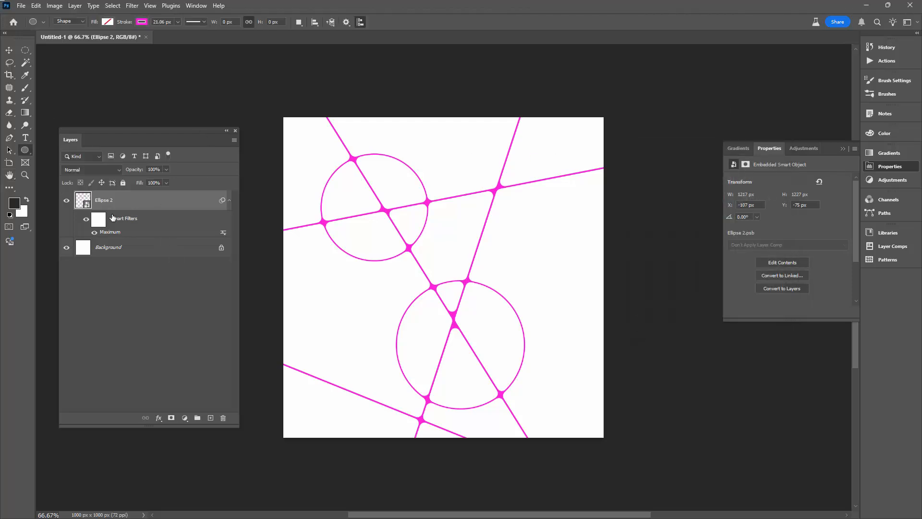
Open the smart object's contents in a floating window beside the main document, and shrink and move the Layers panel clear of the artwork.
double_click(89, 206)
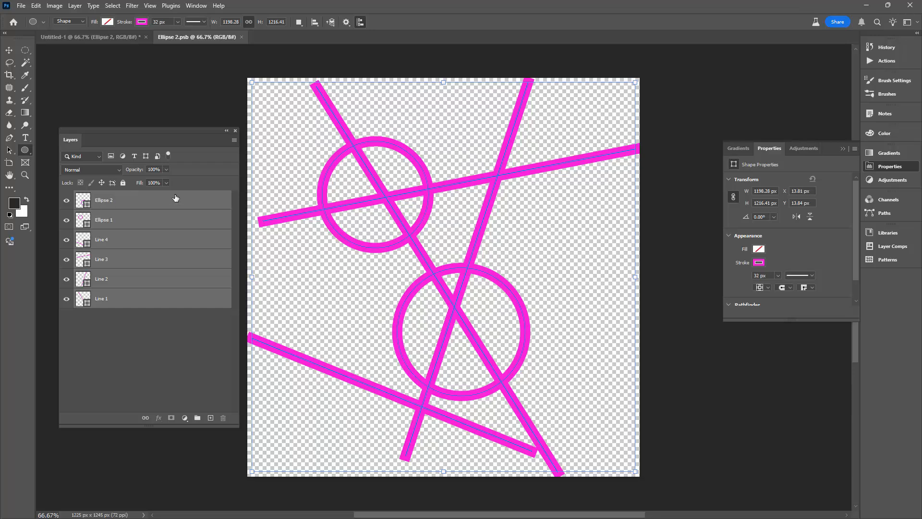
left_click_drag(197, 37, 400, 59)
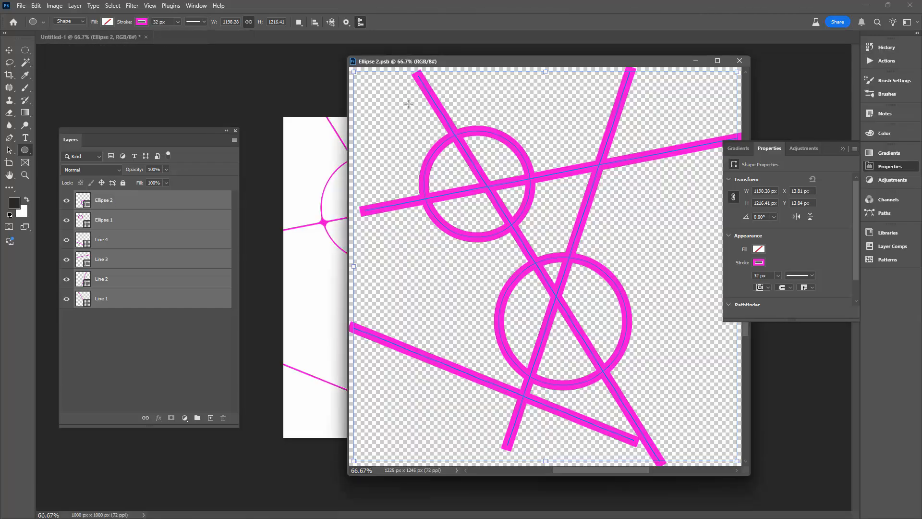
left_click_drag(456, 62, 558, 67)
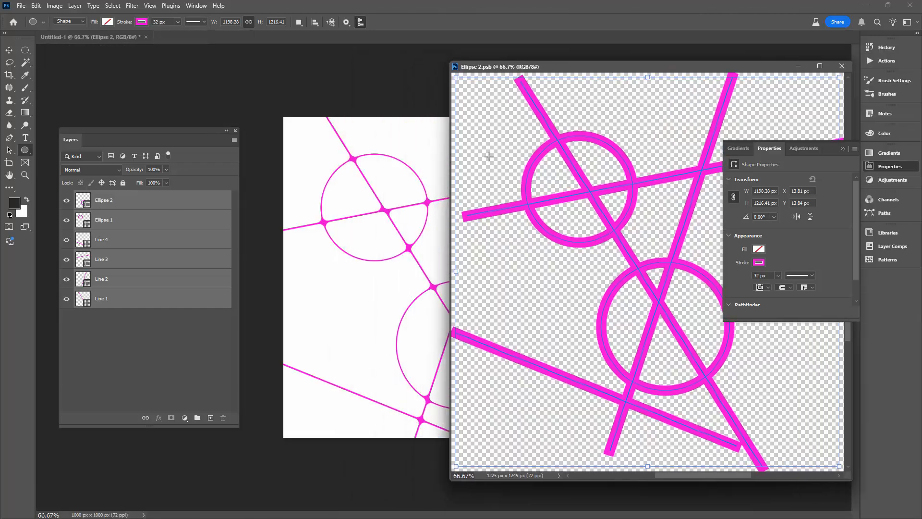
left_click(395, 346)
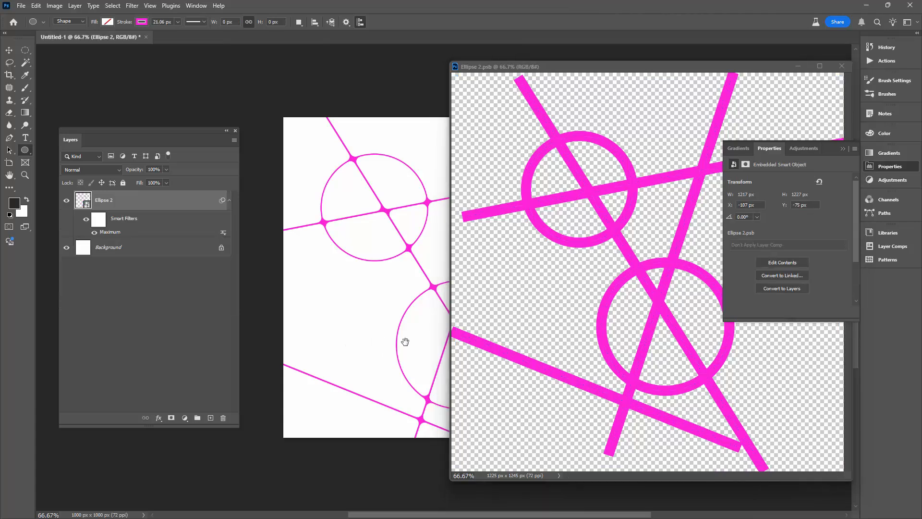
left_click_drag(405, 342, 227, 327)
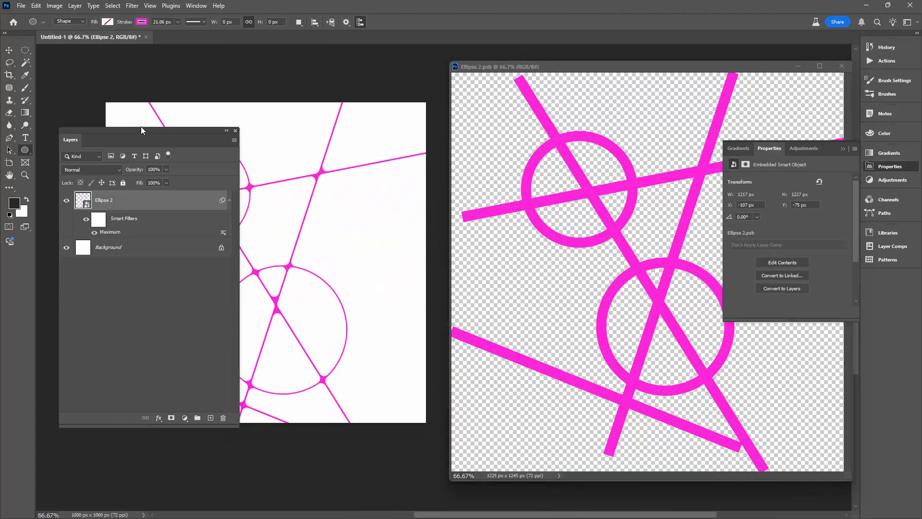
left_click_drag(230, 420, 178, 275)
left_click_drag(120, 129, 117, 306)
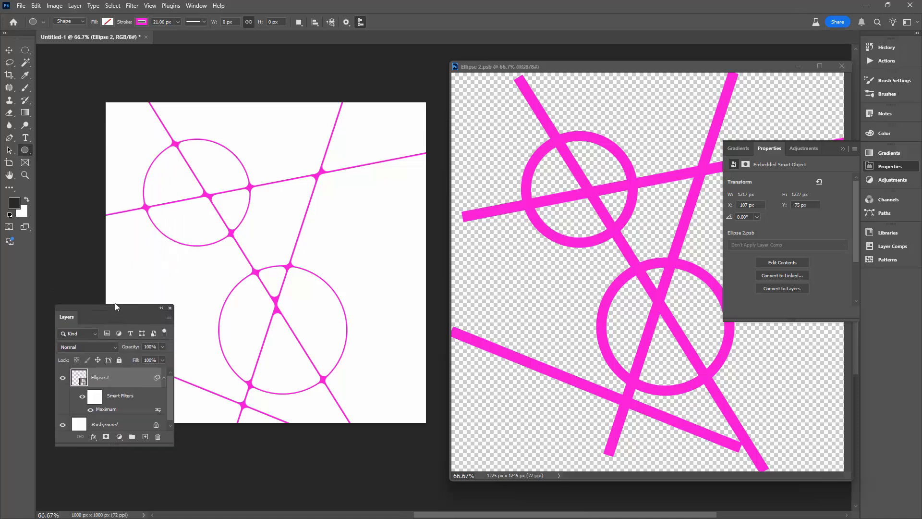
Set the stroke width of all shapes in Ellipse 2.psb to 40 px and save it to update the main document.
left_click(484, 88)
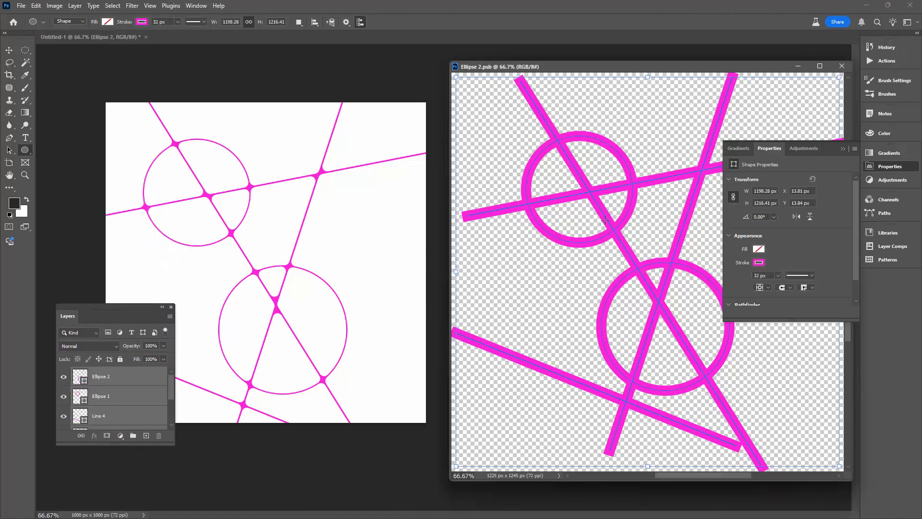
left_click(168, 22)
type("40")
key("Tab")
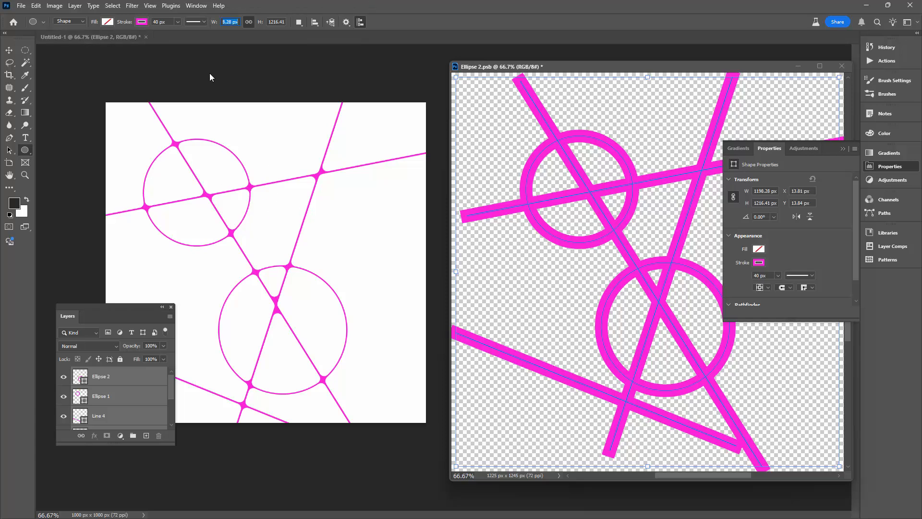
left_click(20, 6)
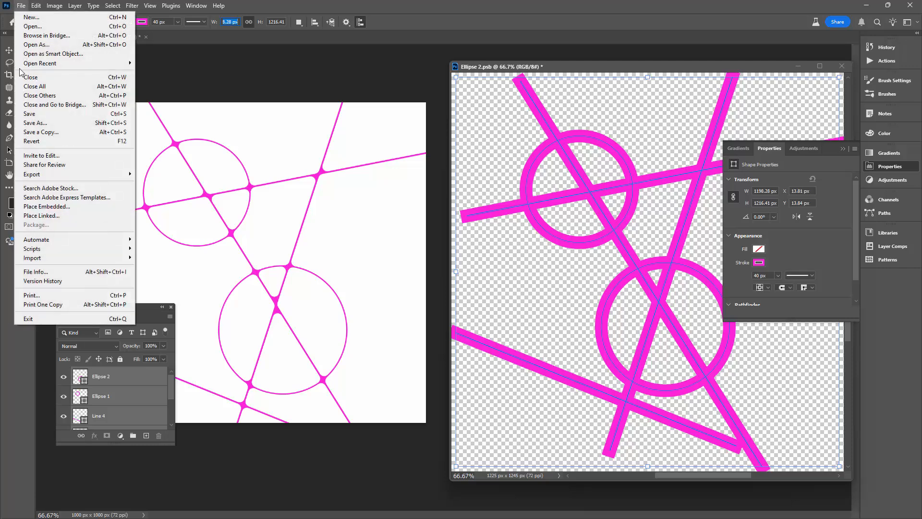
left_click(33, 114)
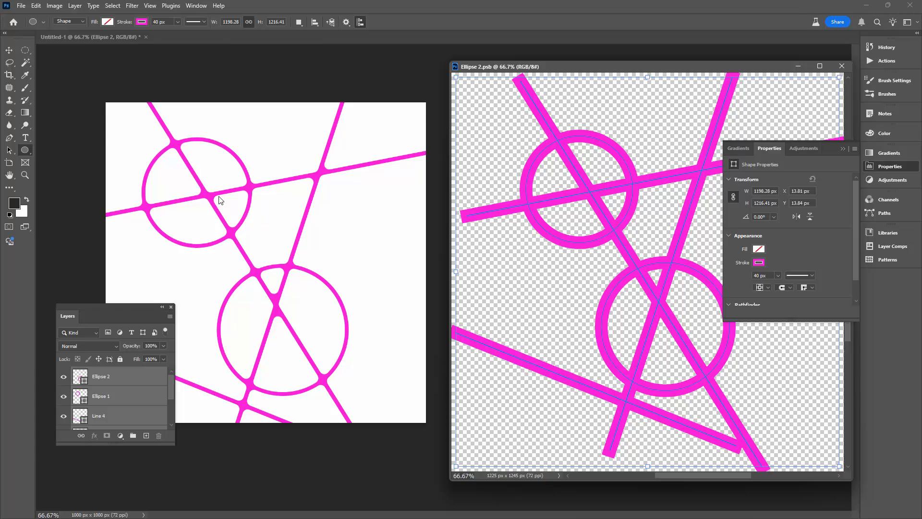
Edit the main document's Maximum smart filter and increase its radius to 16.2 pixels.
left_click(198, 197)
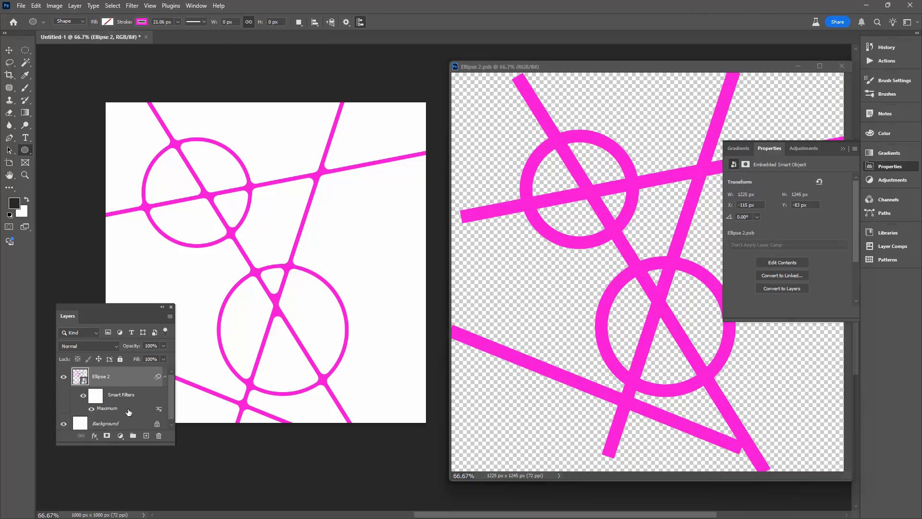
double_click(128, 410)
left_click(685, 279)
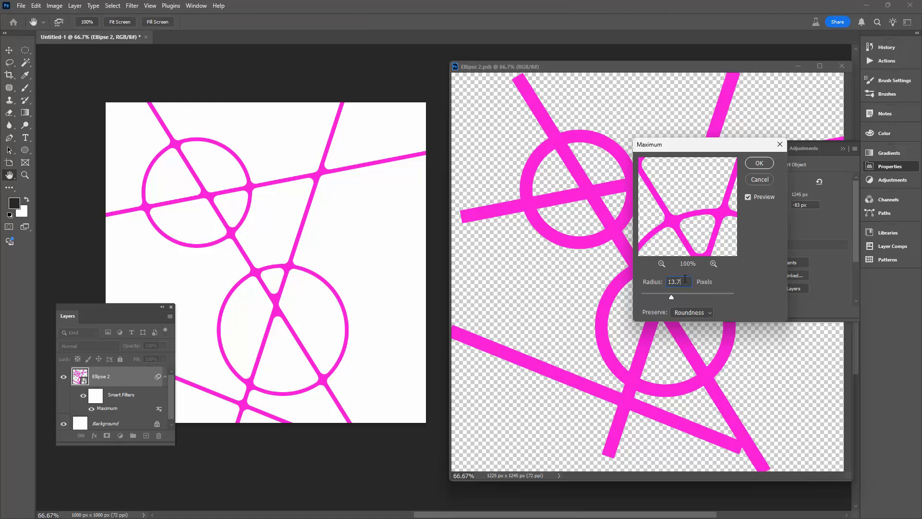
key("Up")
key("Up")
key("Up")
key("shift+Up")
key("shift+Up")
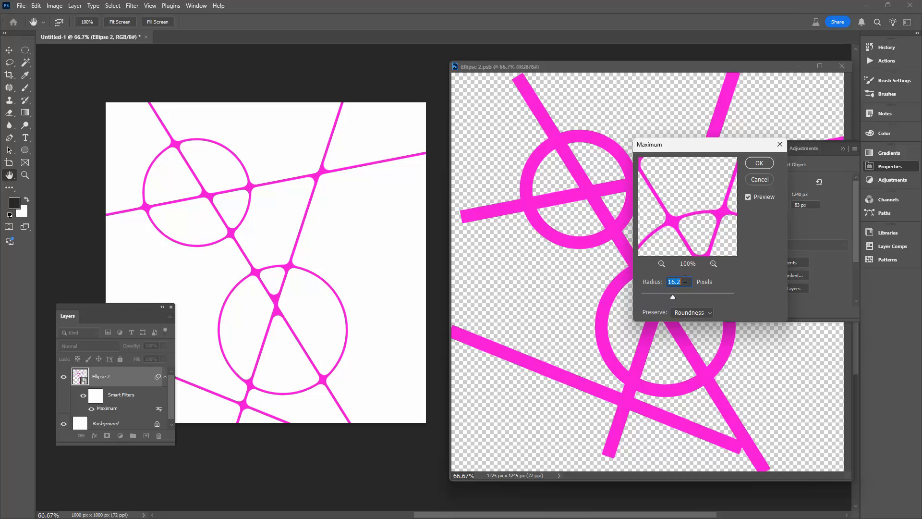
left_click(760, 163)
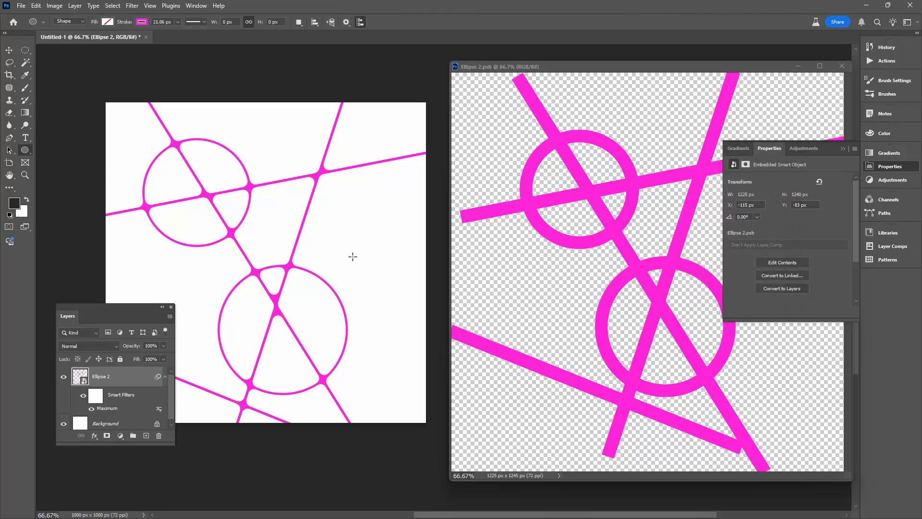
Change the stroke colour of all shapes in the smart object's contents to blue and save the file.
left_click(618, 184)
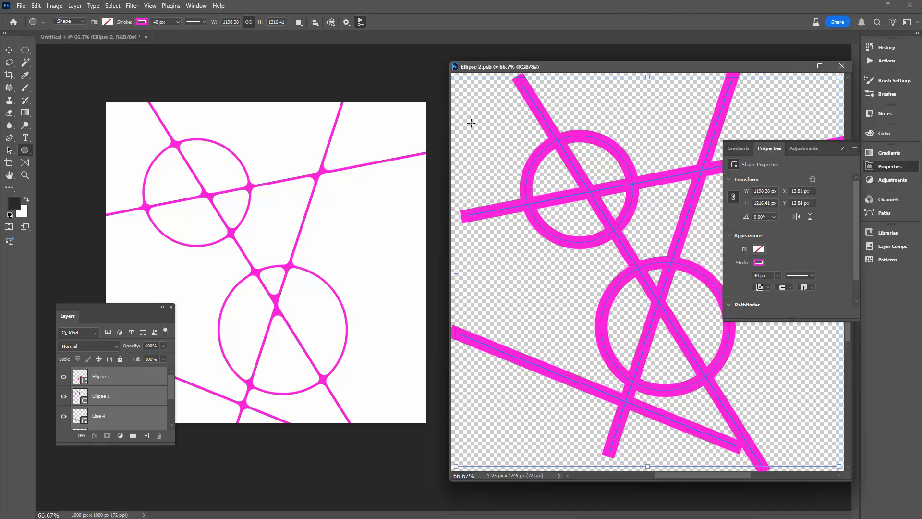
left_click(141, 21)
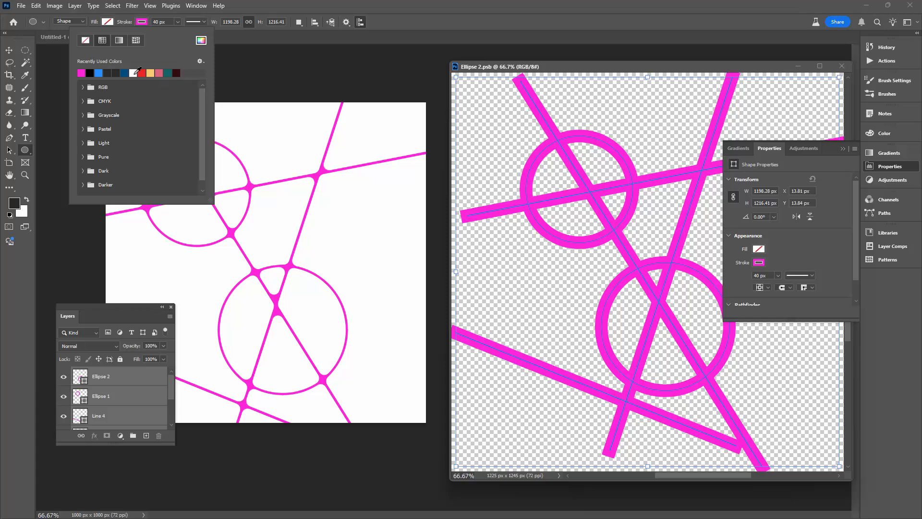
left_click(99, 72)
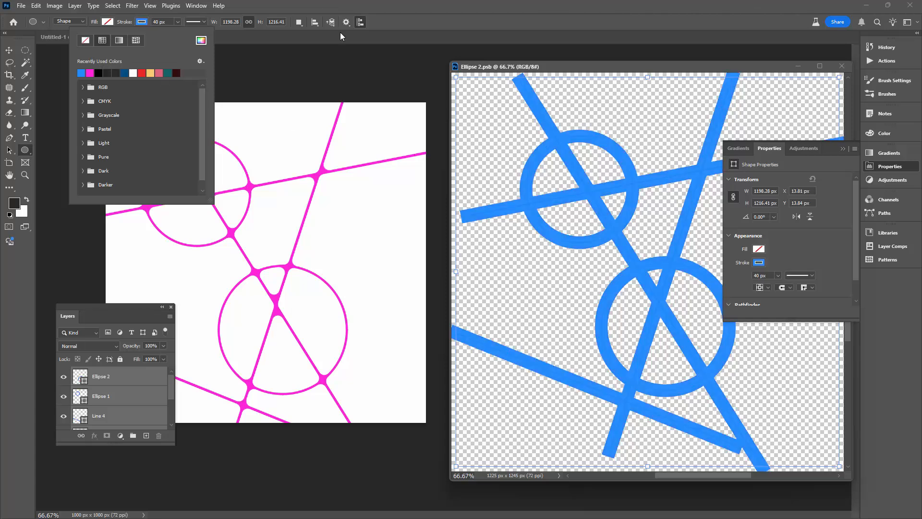
left_click(422, 27)
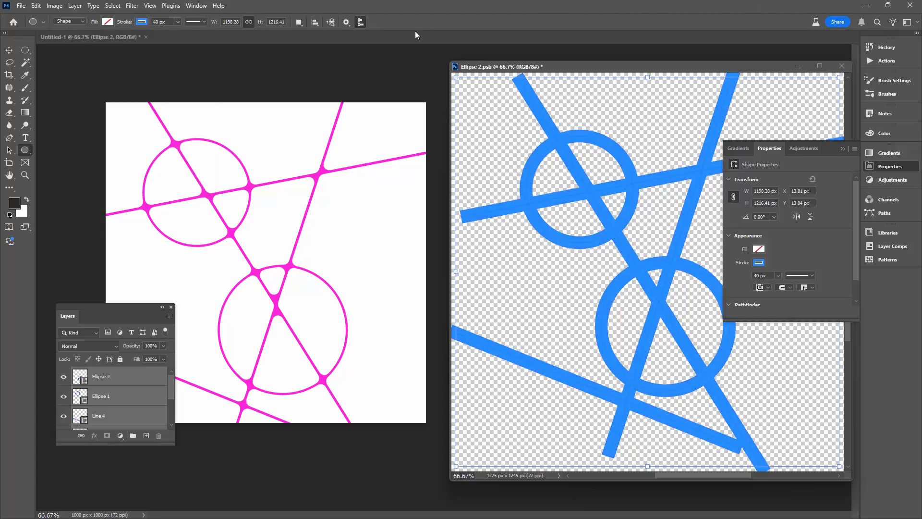
key("ctrl+s")
Move the smaller circle up and to the left, to about X 162 px, Y 150 px, using the Path Selection tool.
left_click(8, 152)
left_click(548, 212)
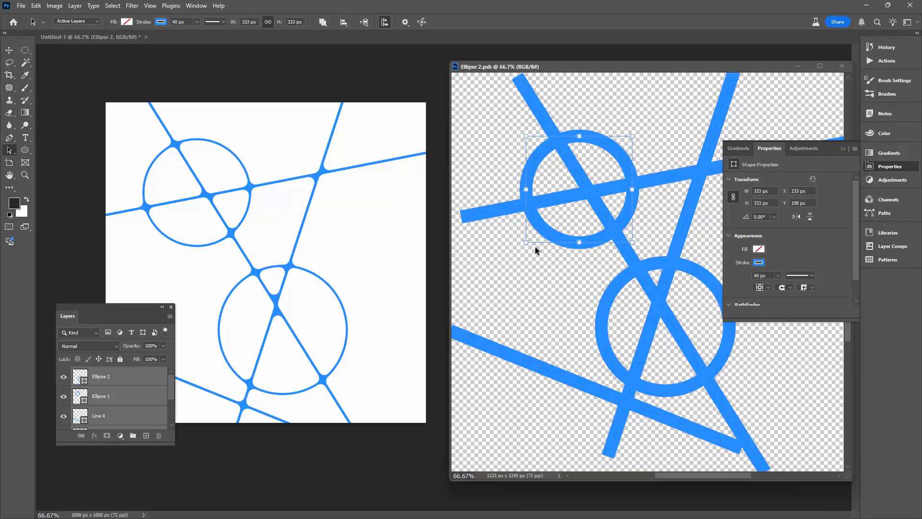
left_click_drag(557, 237, 534, 222)
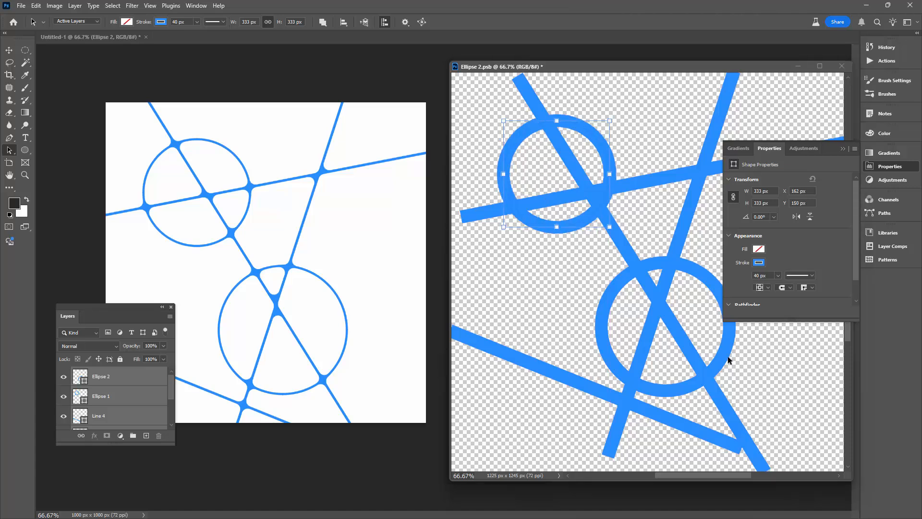
Move the larger circle slightly up and left, enlarge it to about 461 by 445 px, and save the smart object's contents.
left_click(727, 340)
left_click_drag(728, 339, 722, 324)
left_click_drag(723, 374, 750, 385)
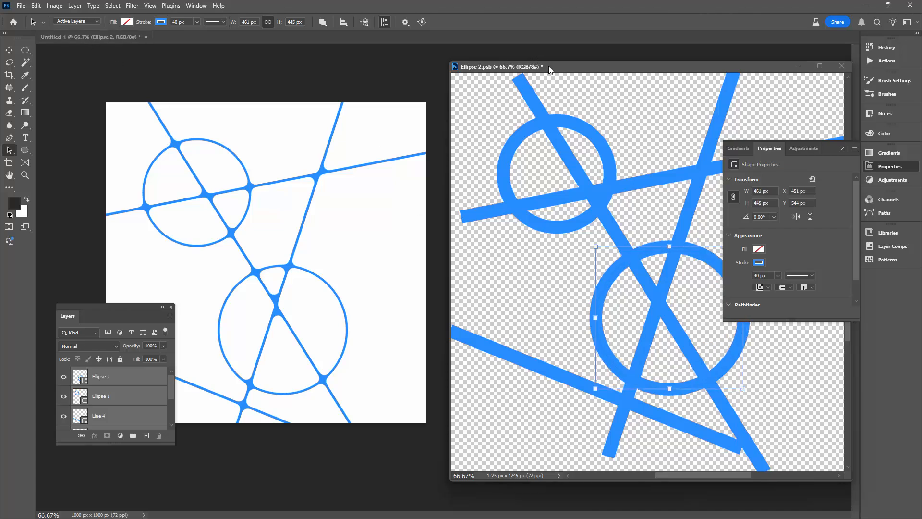
key("ctrl+s")
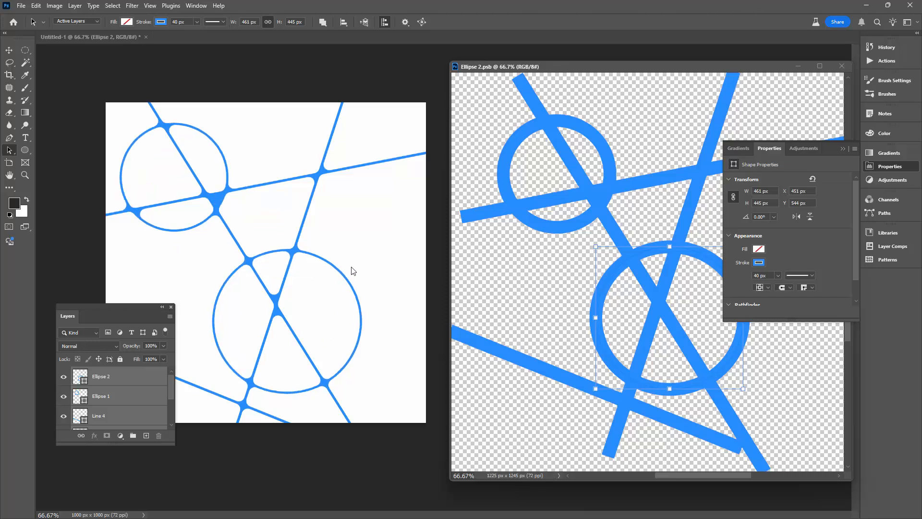
Hide the Properties panel from the artwork, restore the larger circle to 400 by 400 px, and deselect it.
left_click(842, 149)
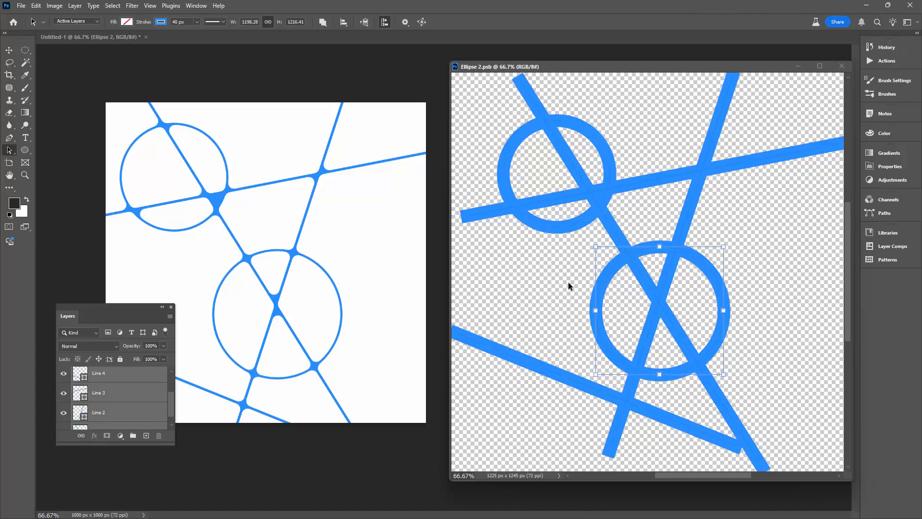
left_click(564, 283)
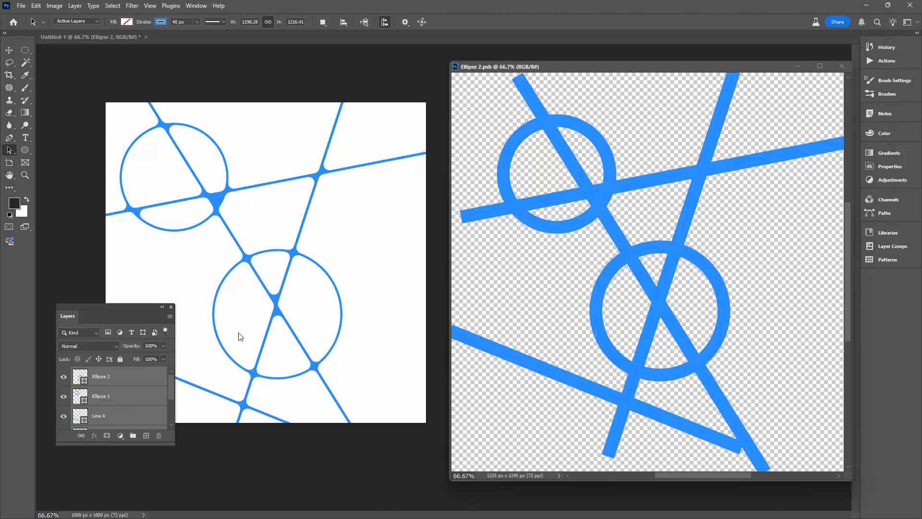
Change only the larger circle (Ellipse 2 layer) to a magenta stroke and save the smart object's contents.
left_click(124, 378)
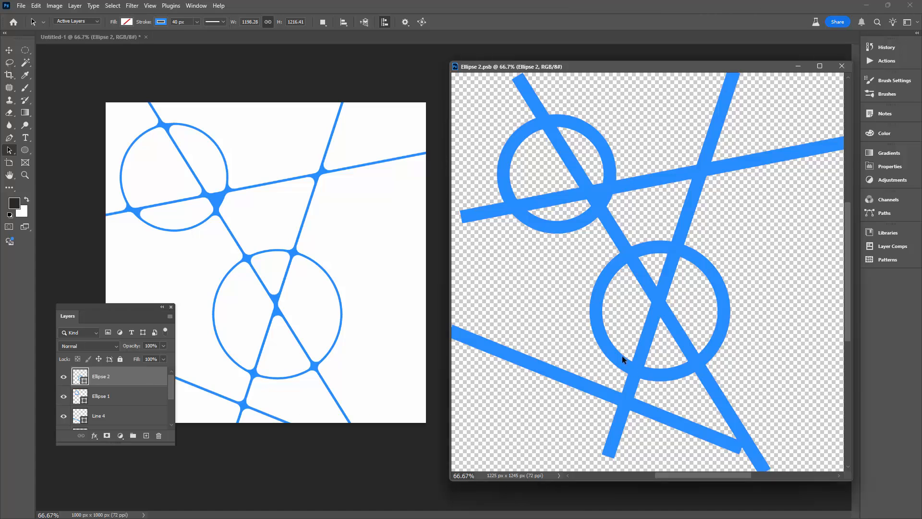
left_click(609, 336)
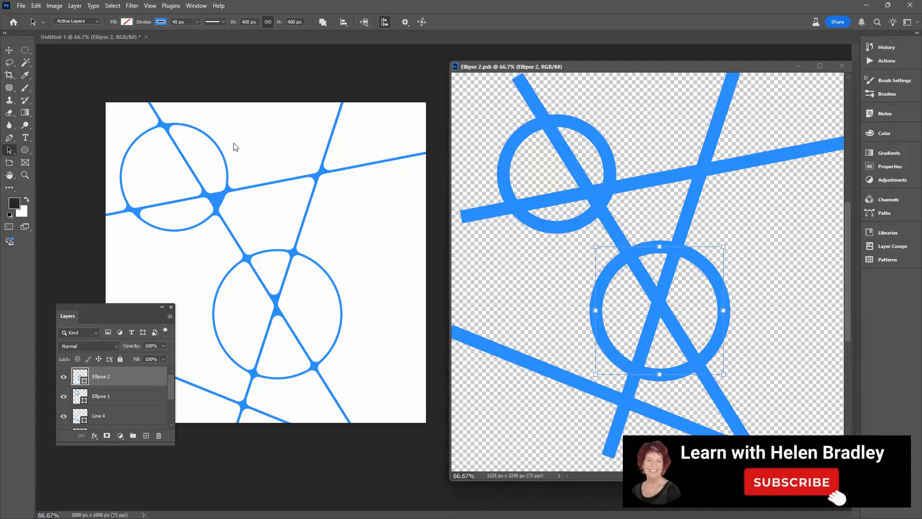
left_click(161, 21)
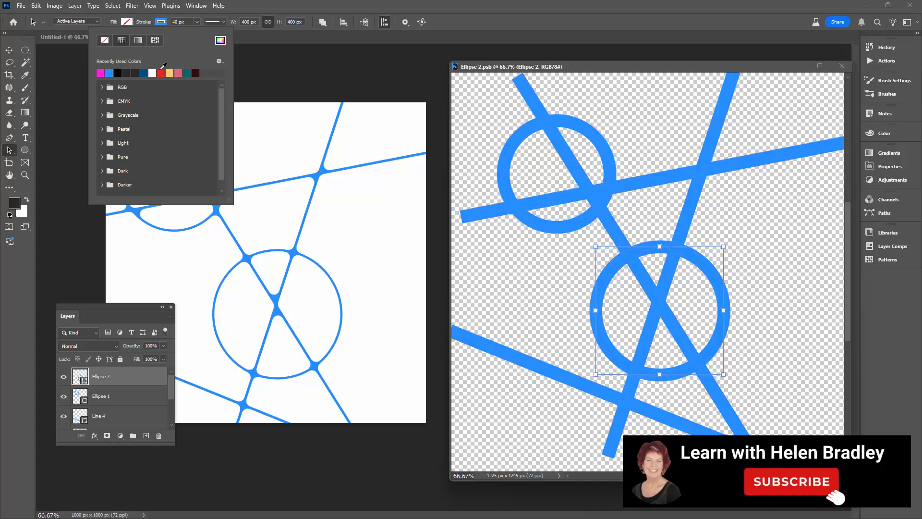
left_click(100, 73)
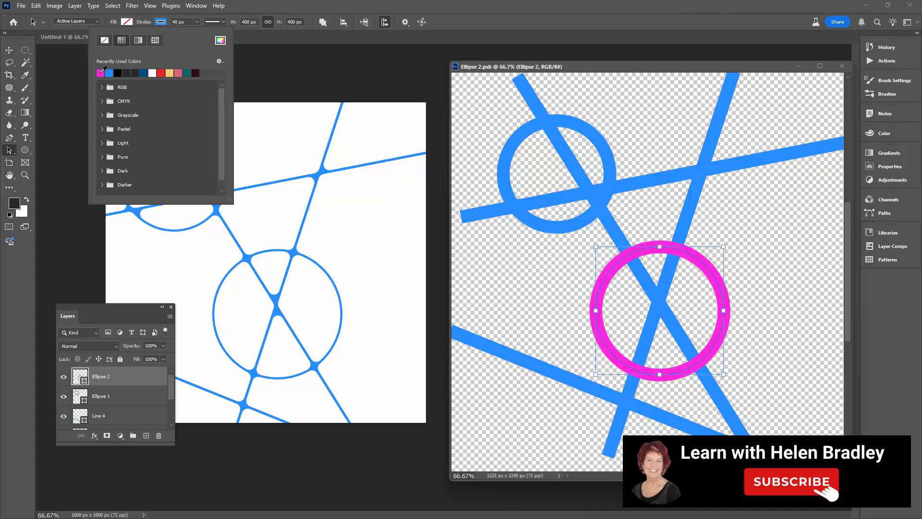
left_click(532, 62)
key("ctrl+s")
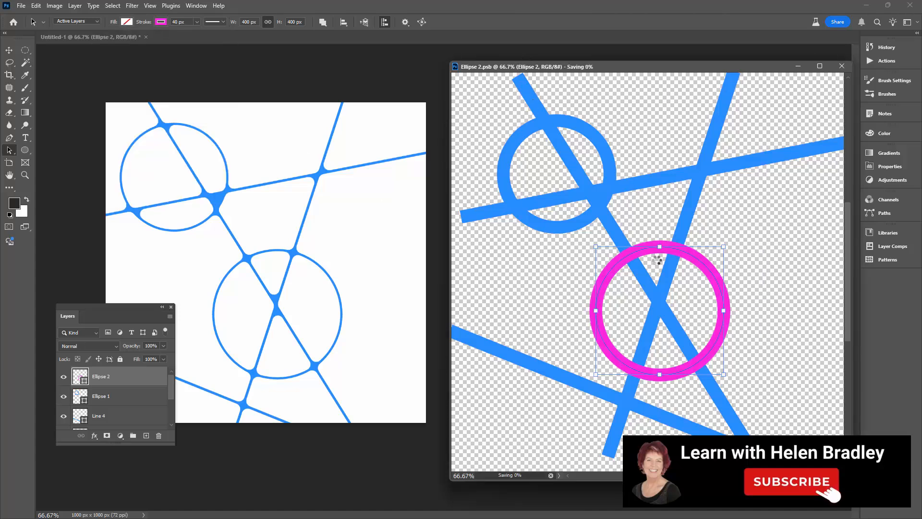